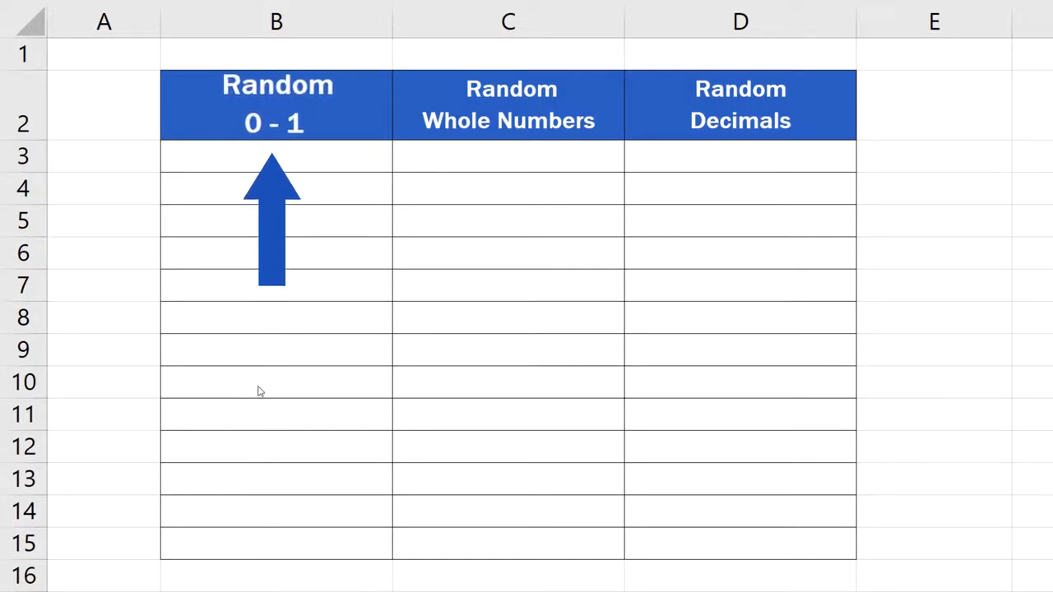
- Enter the formula =RAND() in cell B3, the first row of the Random 0 - 1 column
left_click(313, 155)
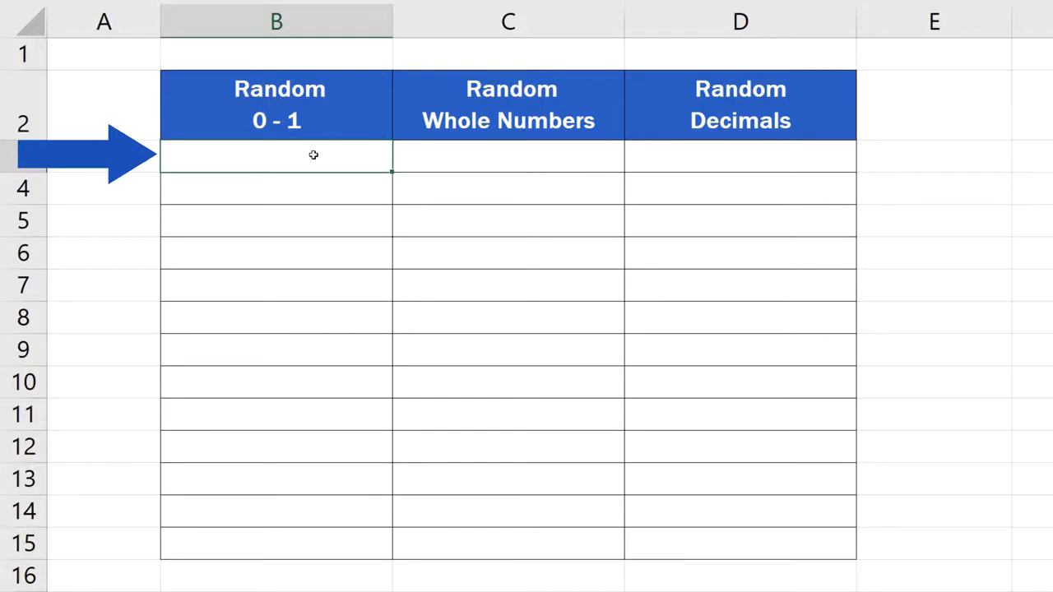
type("=rand")
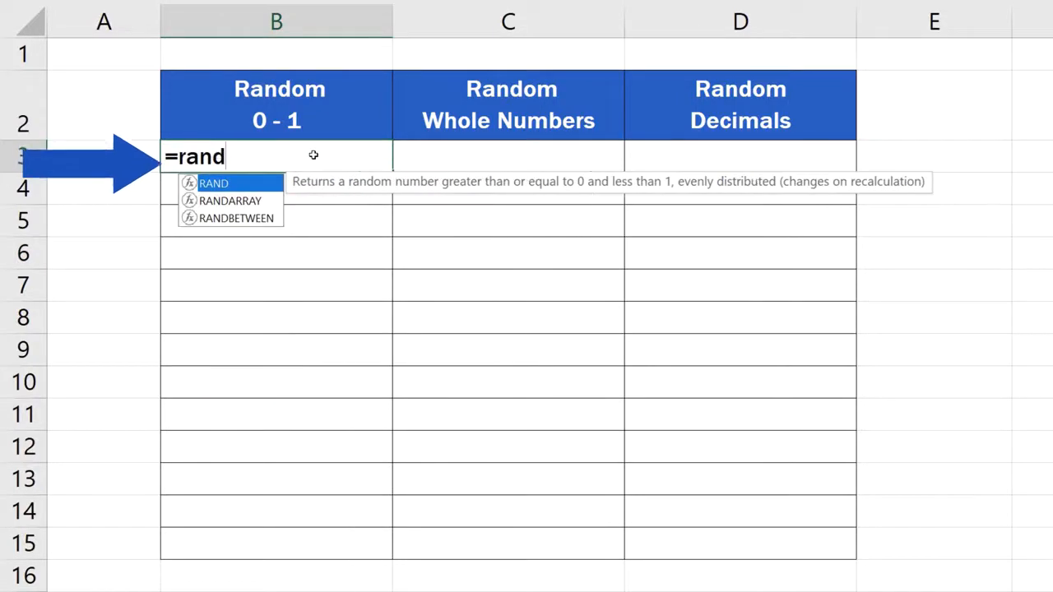
double_click(220, 184)
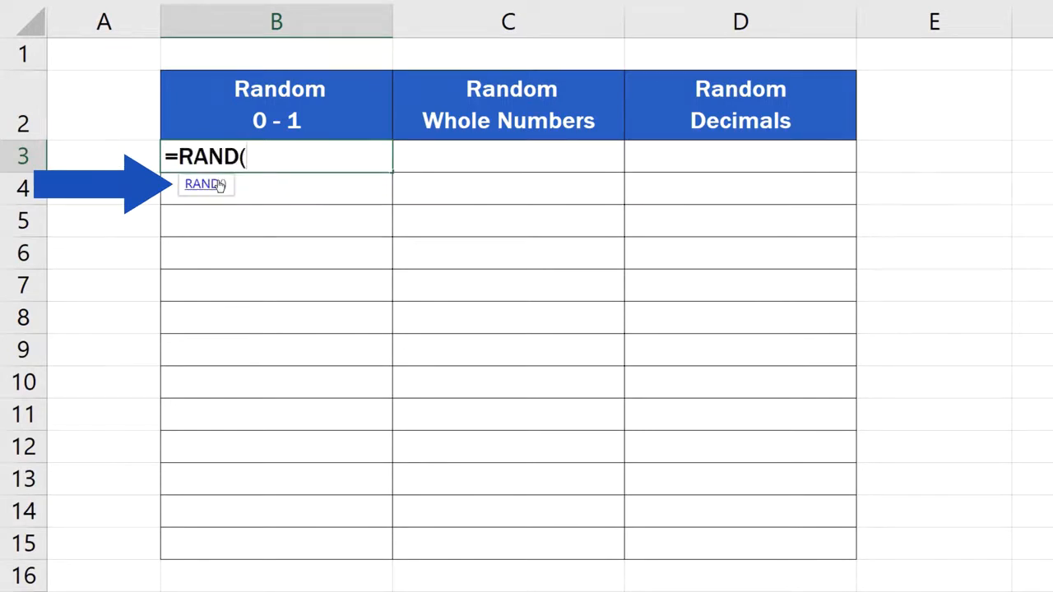
type(")")
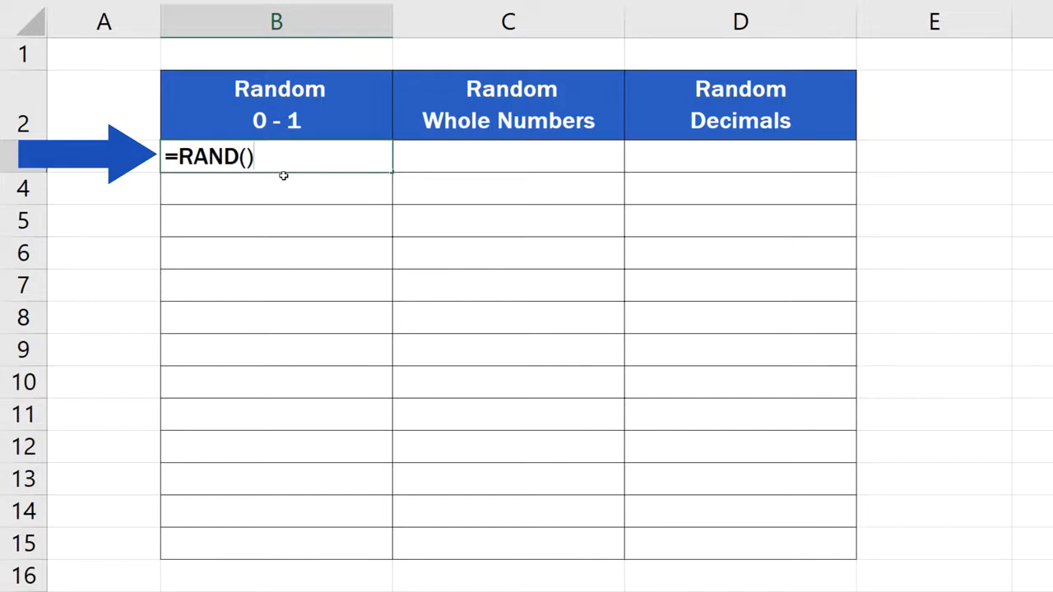
key("Return")
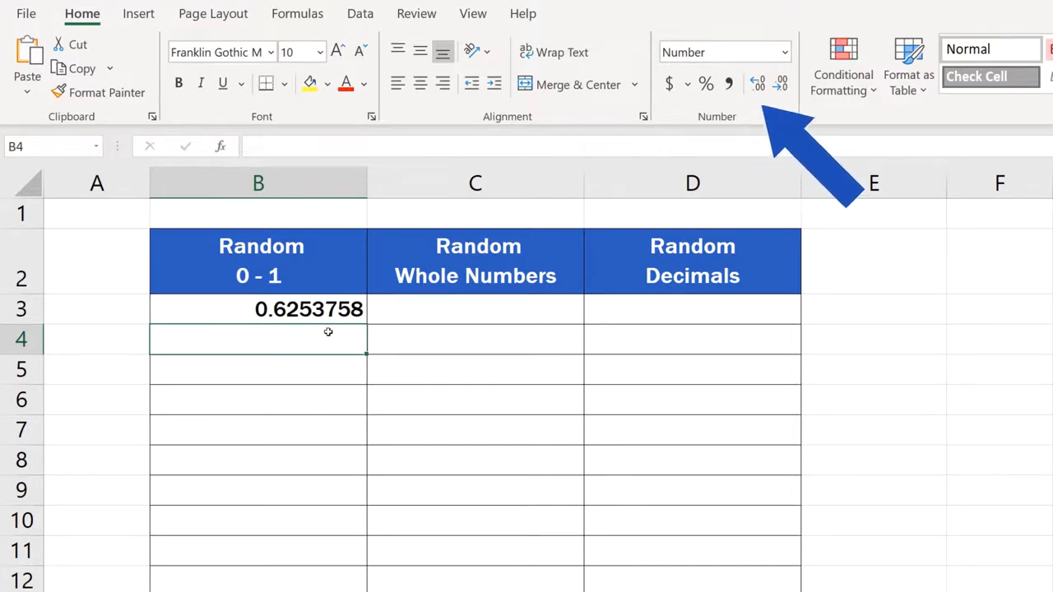
- Adjust the number format of cell B3 to display six decimal places
left_click(322, 312)
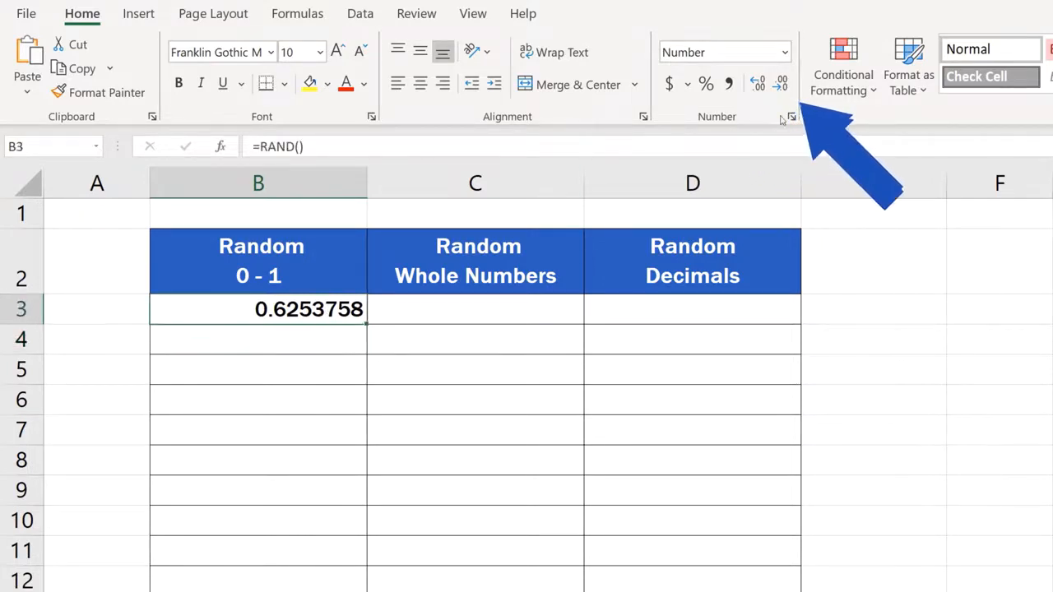
left_click(780, 83)
left_click(780, 84)
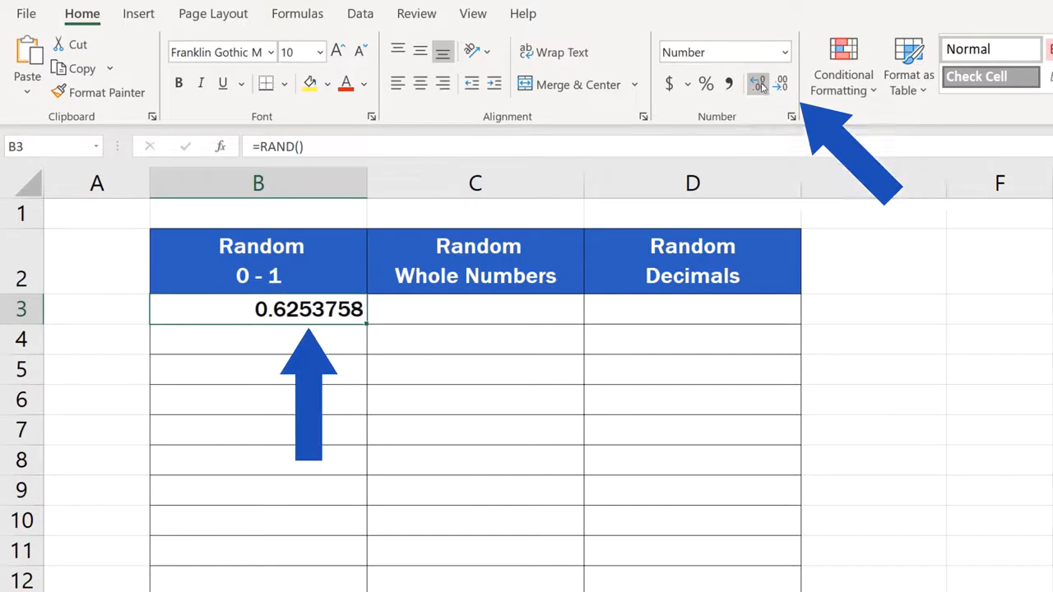
left_click(780, 84)
left_click(781, 84)
left_click(781, 84)
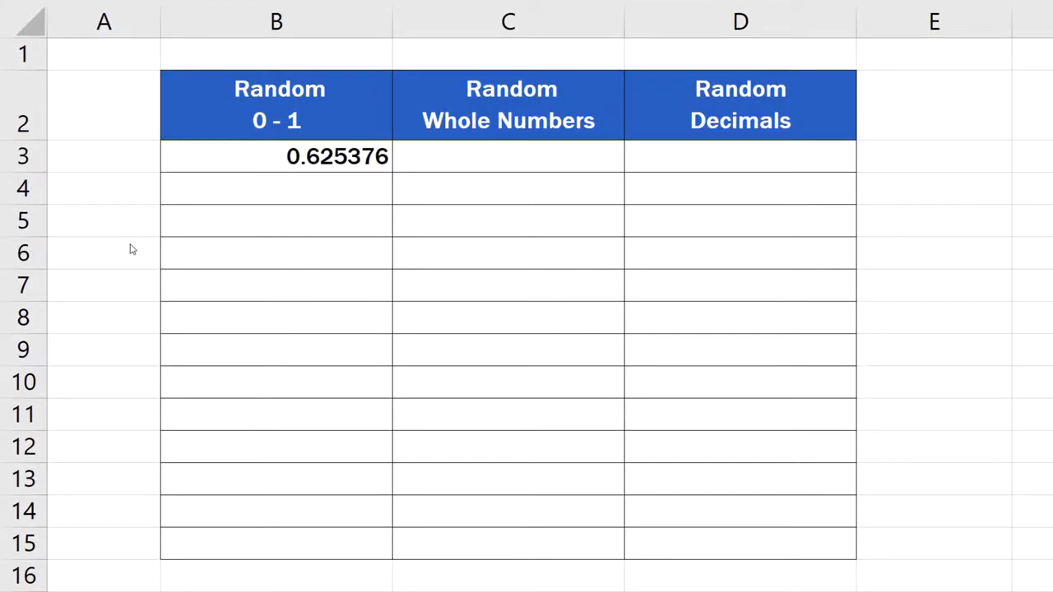
- Fill the RAND formula from B3 down through B15 and deselect the filled range
left_click(365, 153)
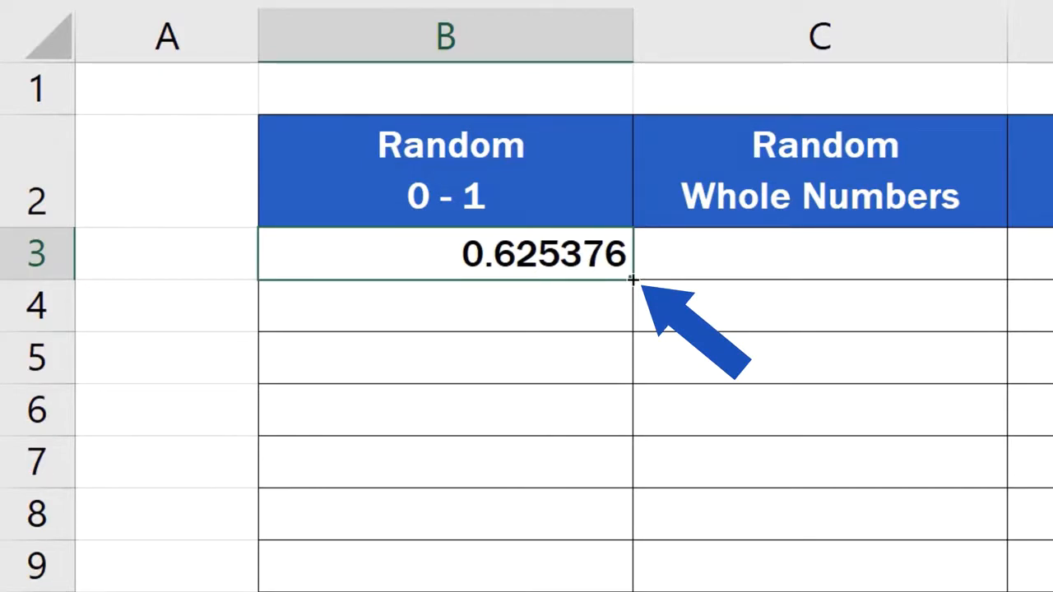
left_click_drag(632, 279, 627, 351)
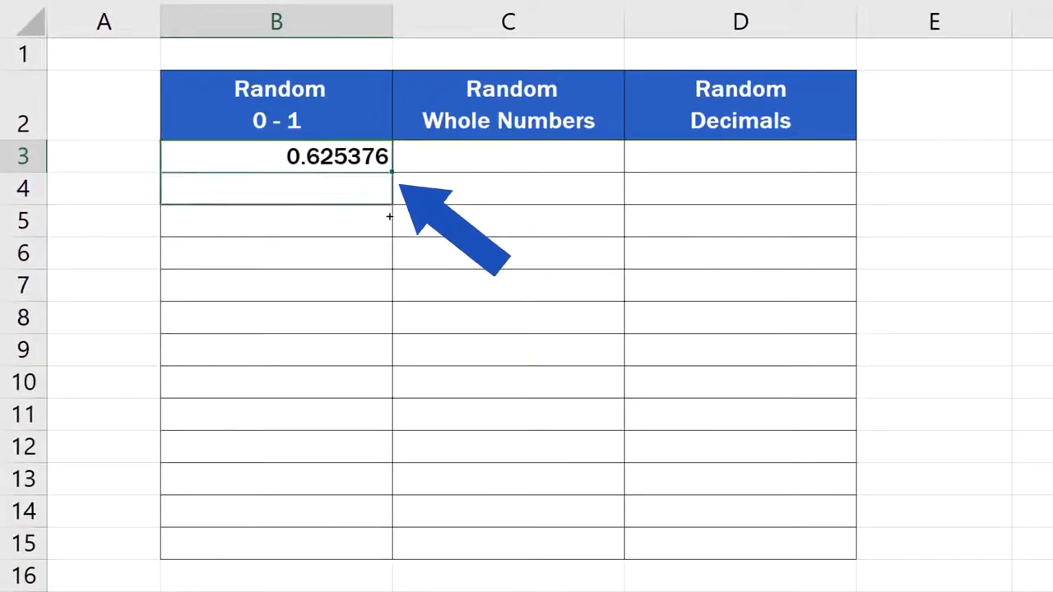
left_click_drag(389, 216, 390, 557)
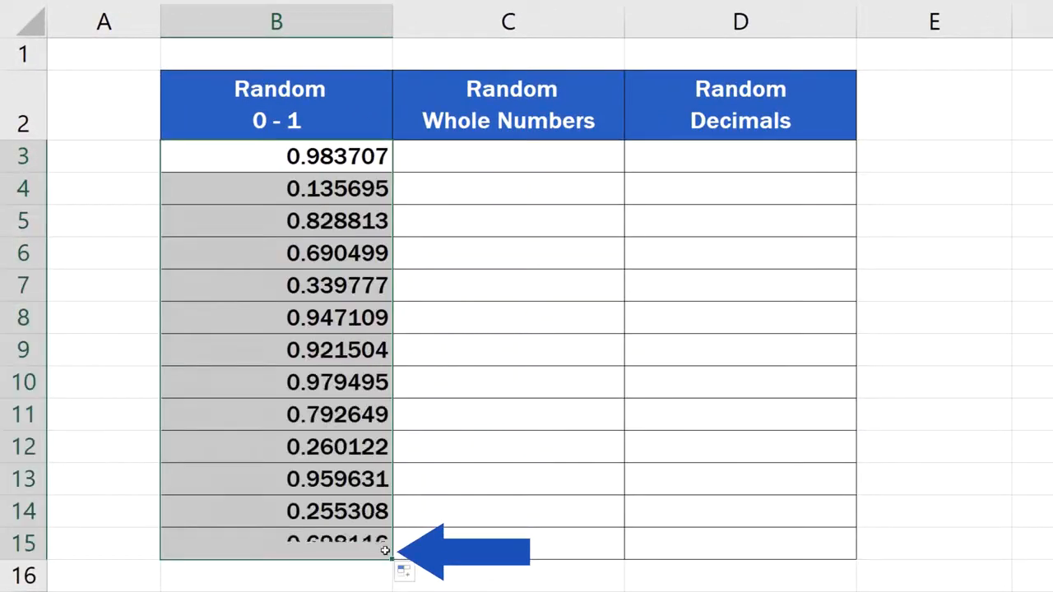
left_click(276, 590)
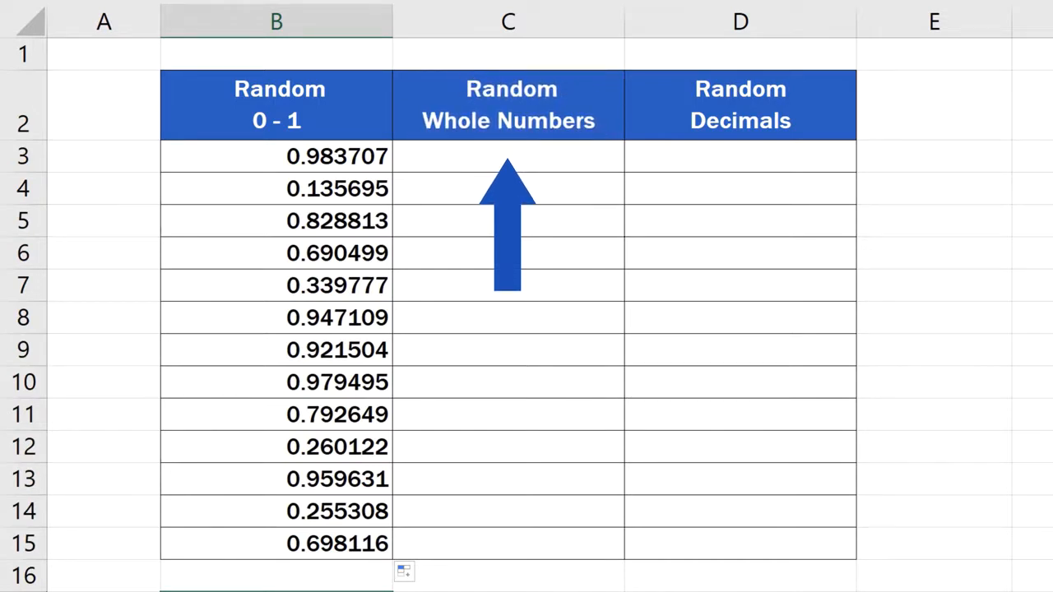
- Enter =RANDBETWEEN(100,1000) in cell C3 and fill the formula down through C15
left_click(602, 160)
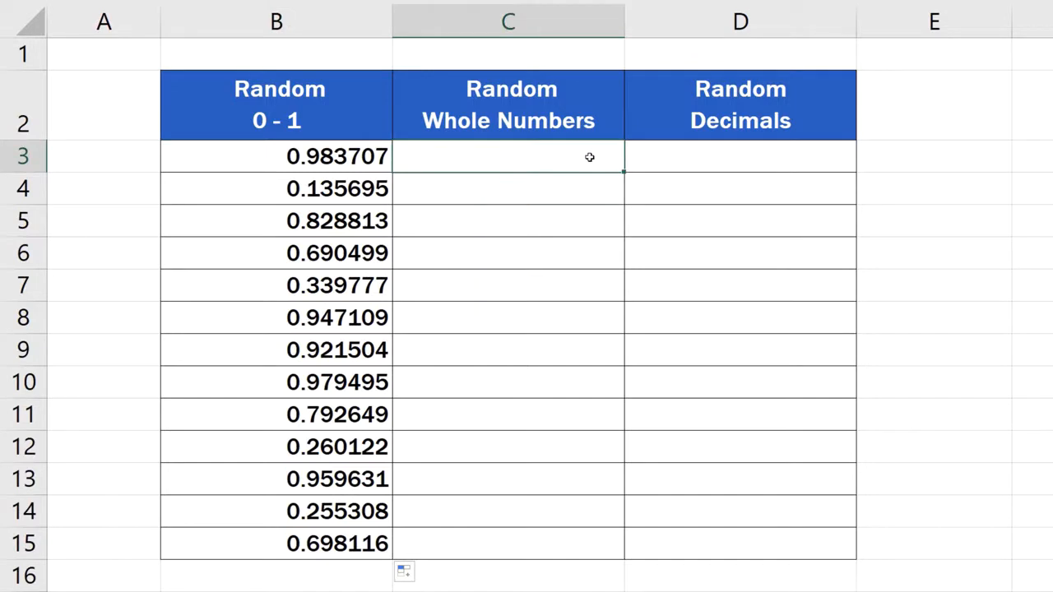
type("=randbe")
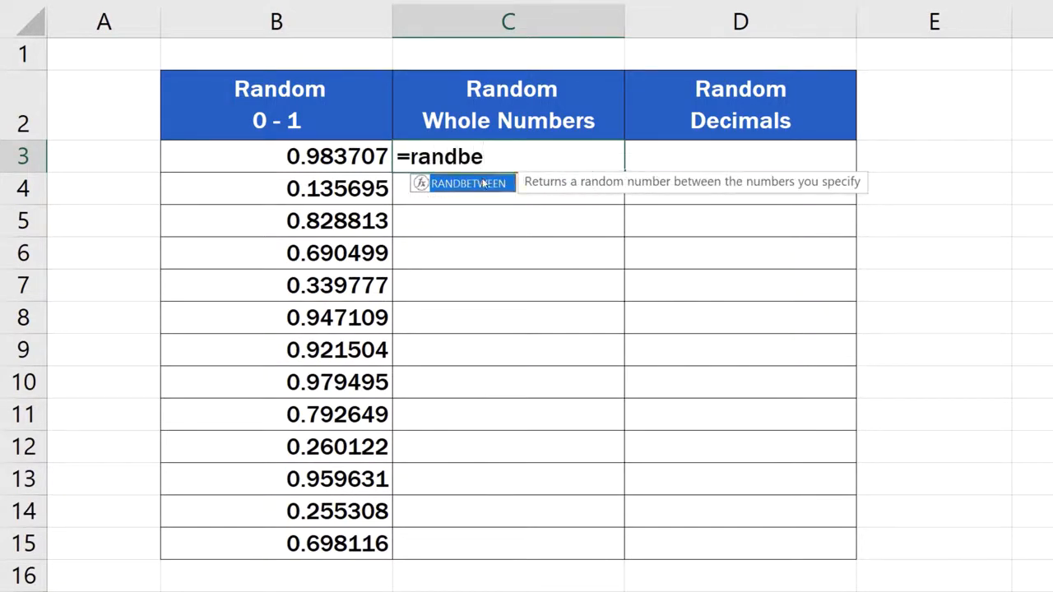
double_click(484, 183)
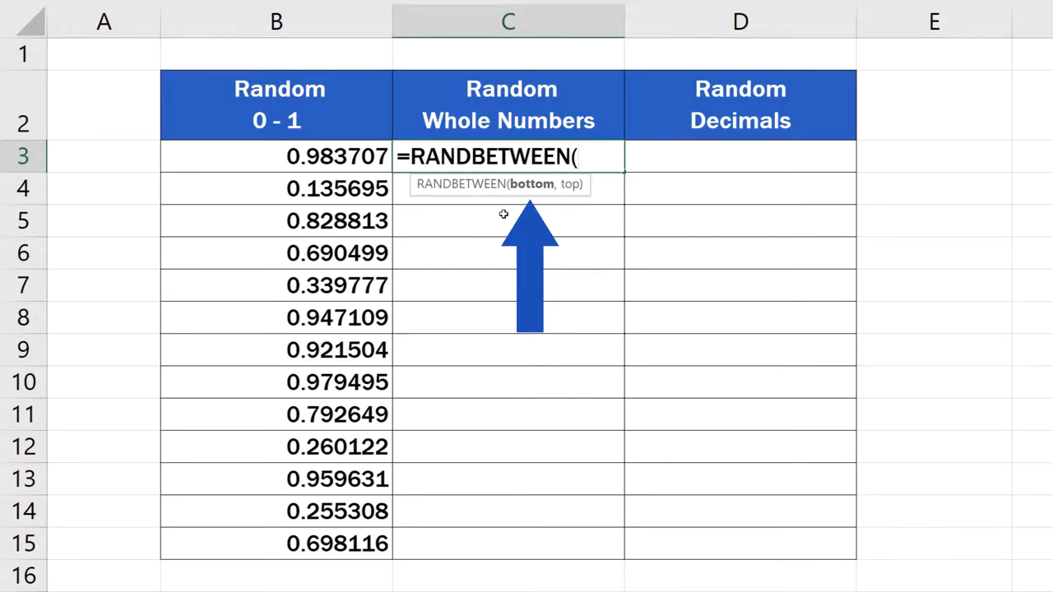
type("1")
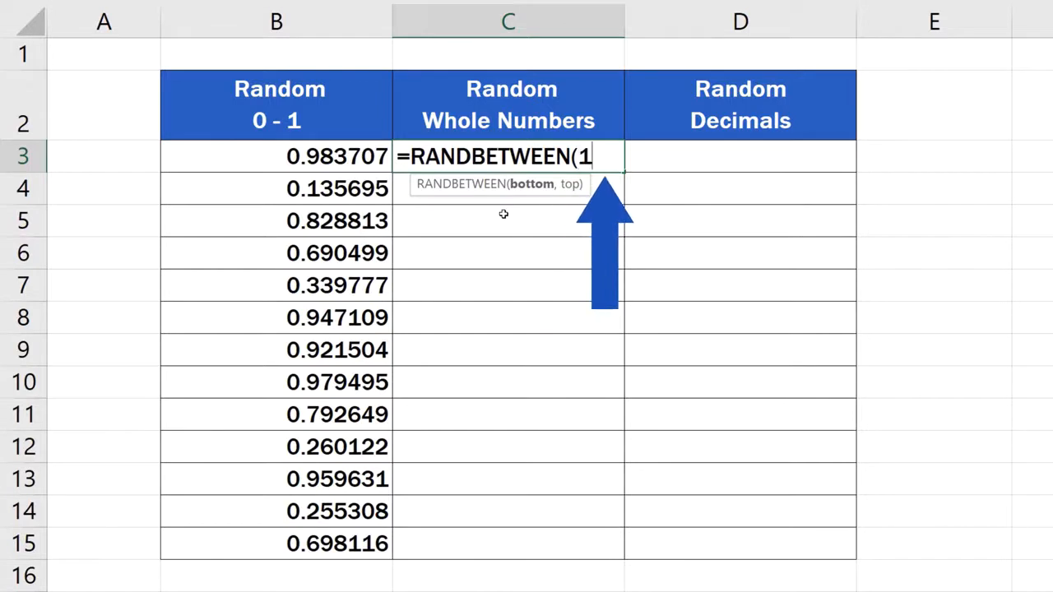
type("00,")
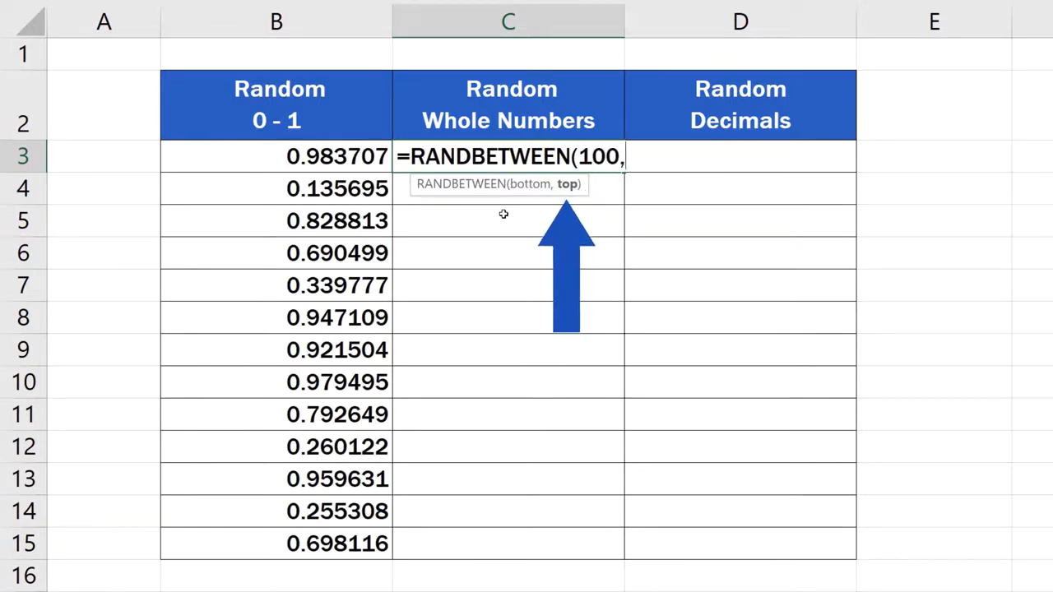
type("100")
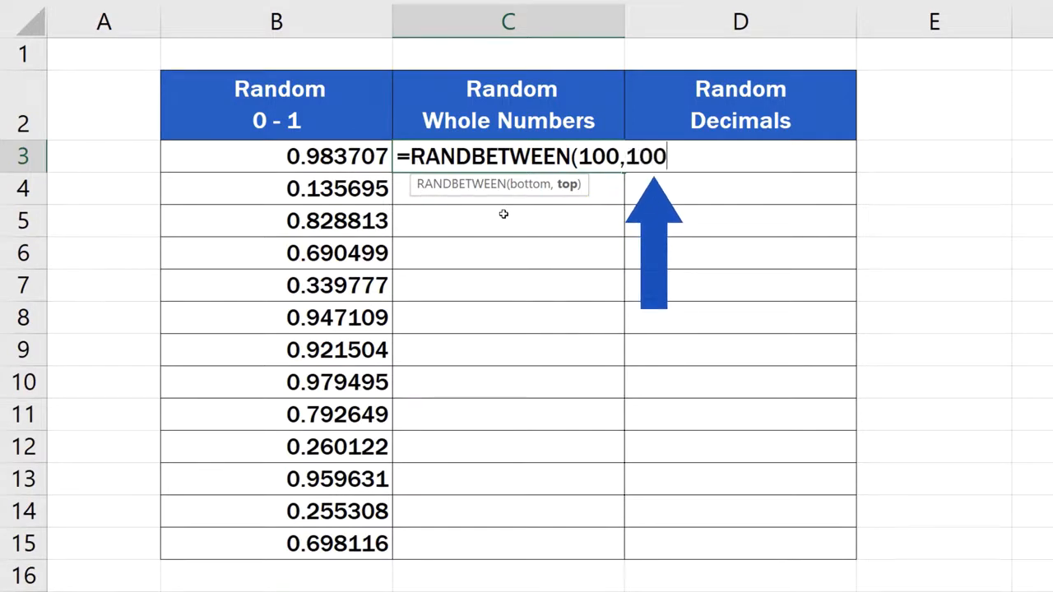
type("0)")
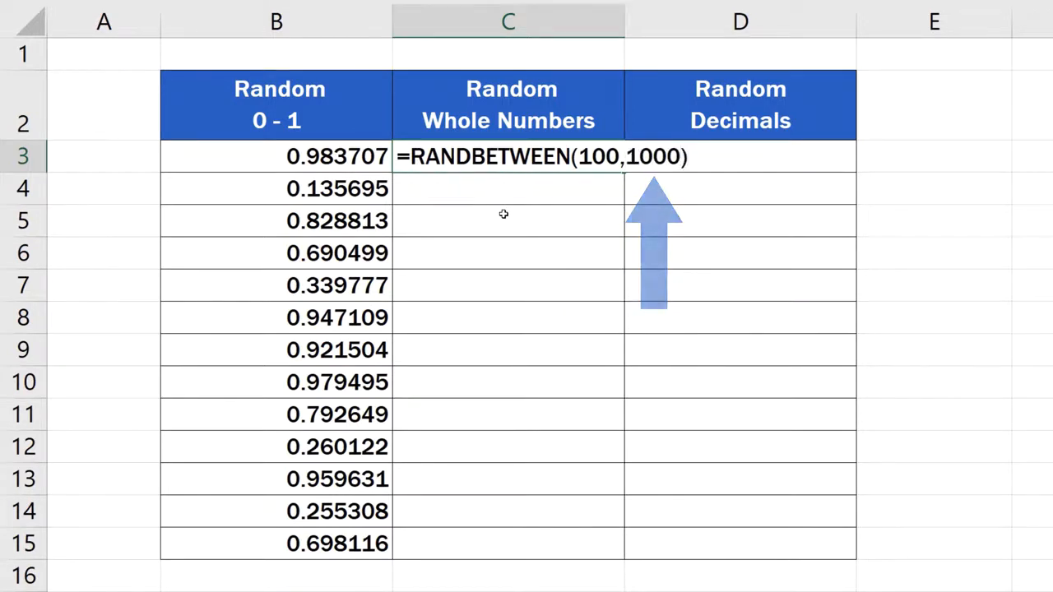
key("Return")
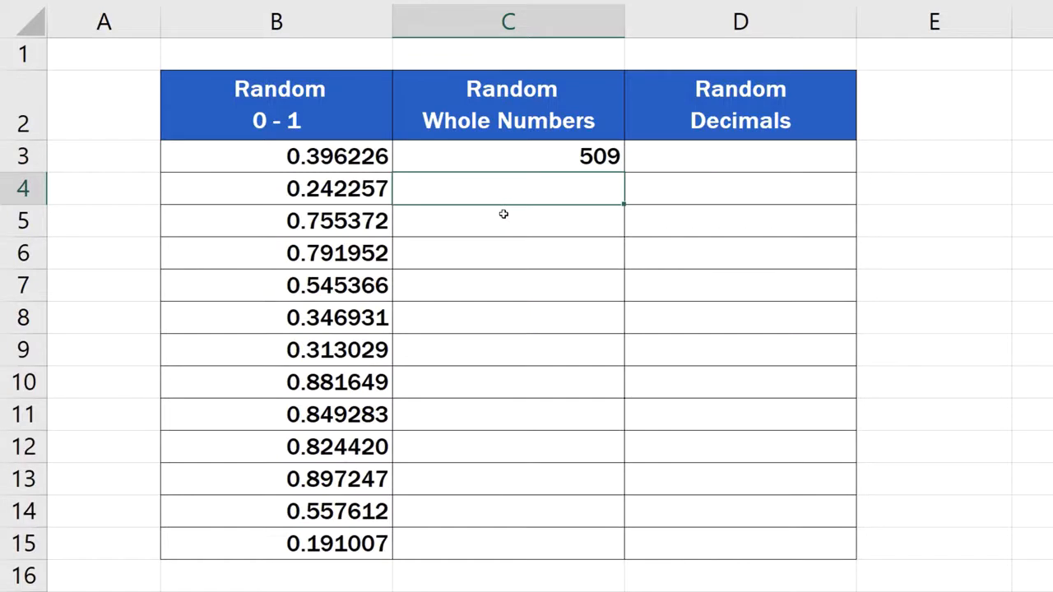
left_click(551, 158)
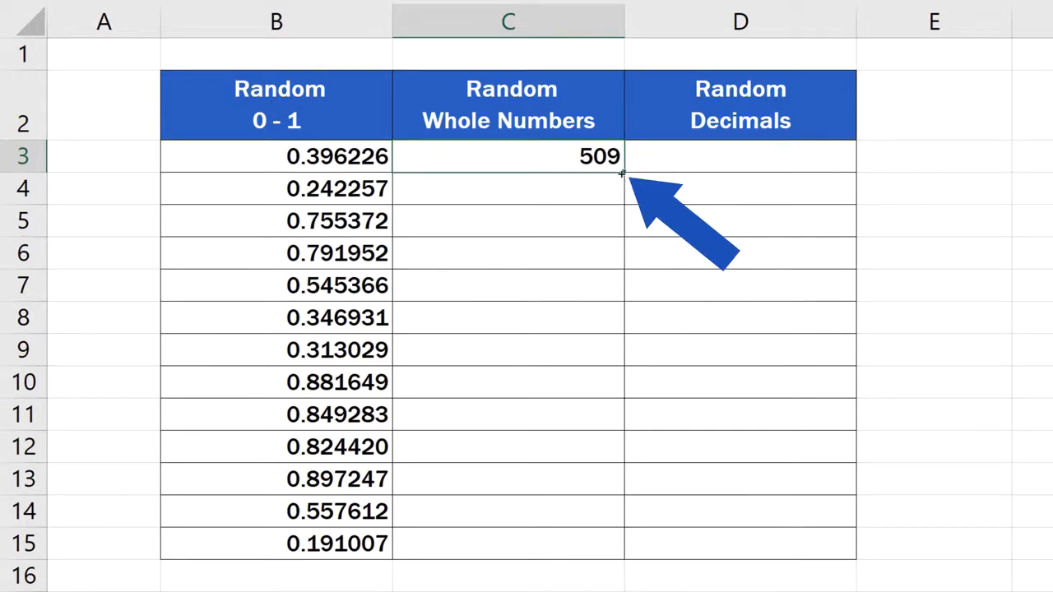
mouse_move(622, 173)
left_mouse_down()
mouse_move(630, 555)
mouse_move(623, 547)
left_mouse_up()
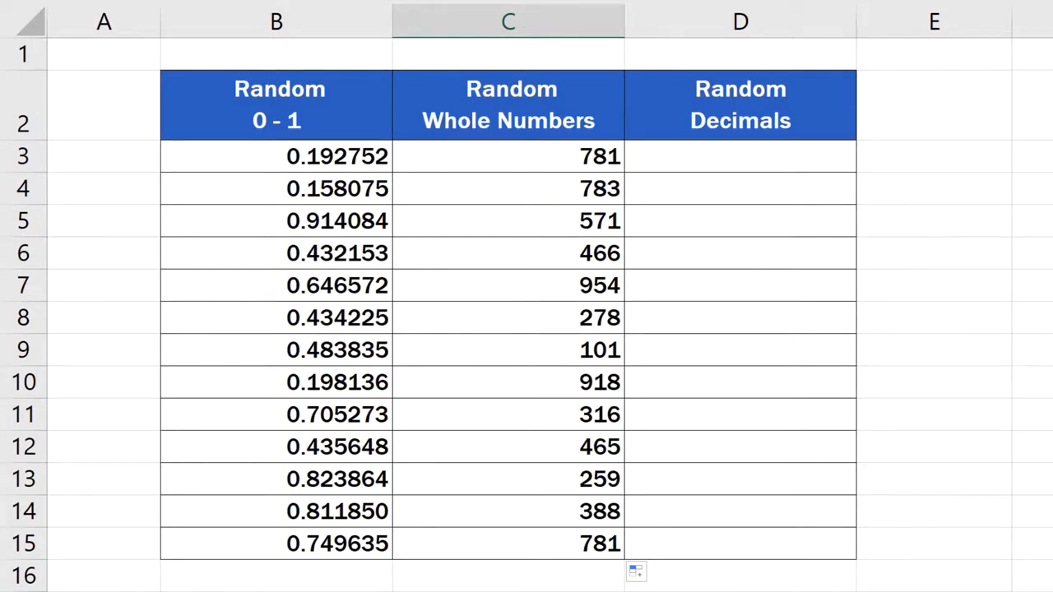
- Enter the formula =100+900*RAND() in cell D3 under Random Decimals
left_click(781, 159)
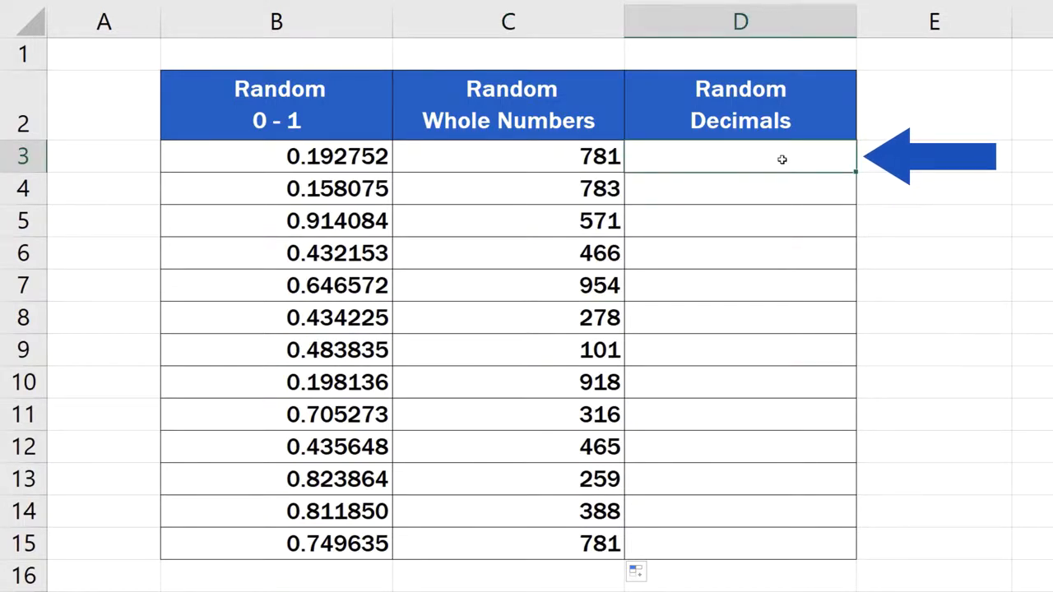
type("=")
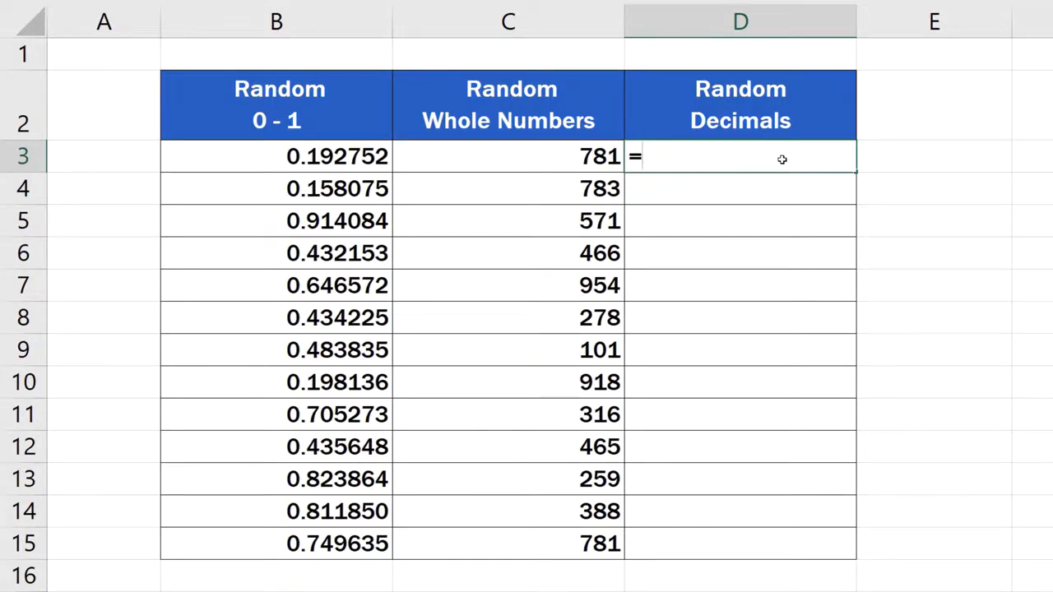
type("100+")
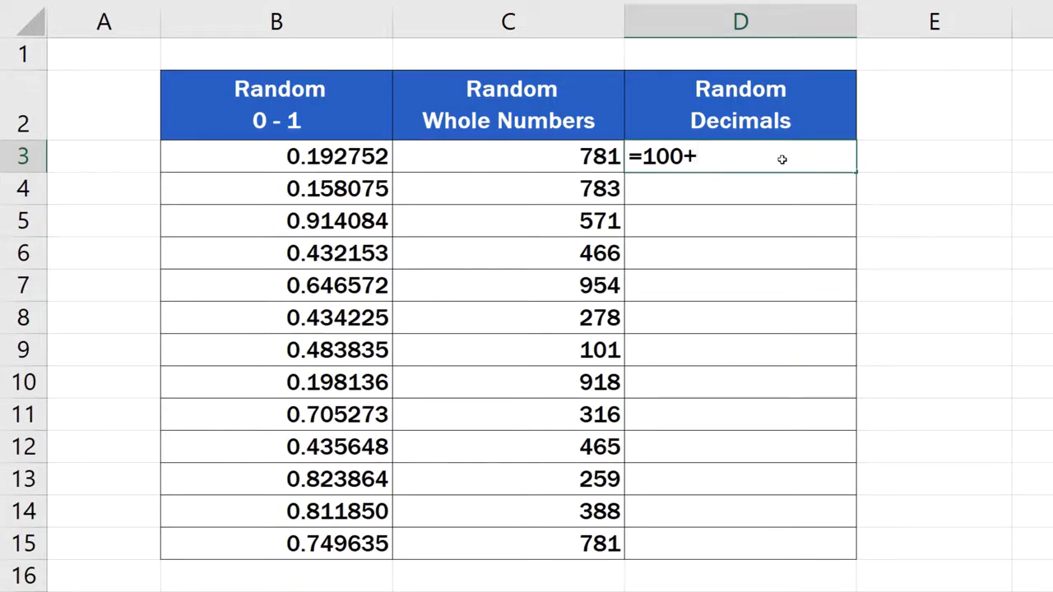
type("900*")
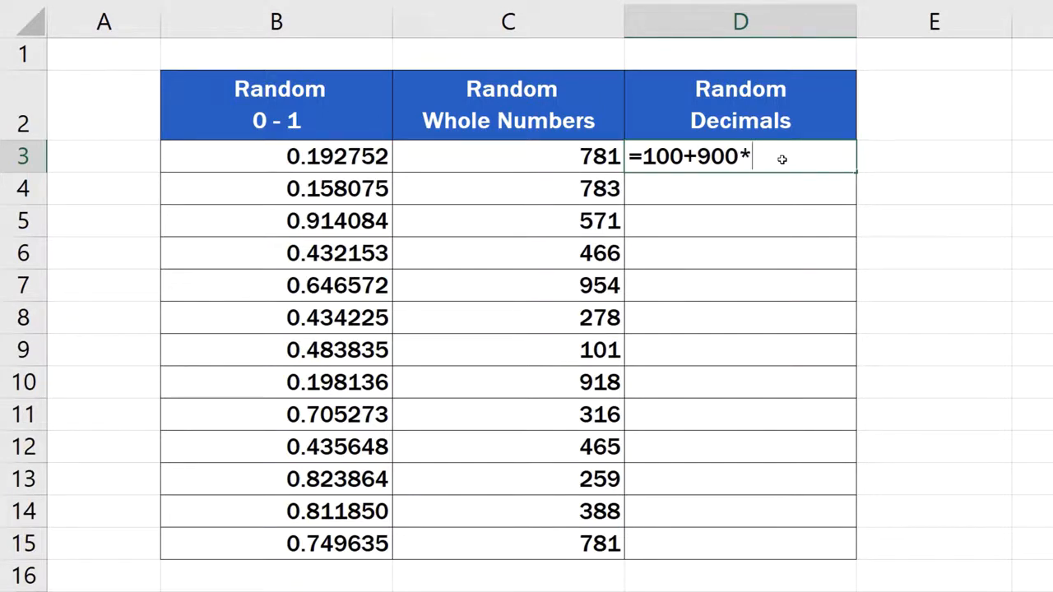
type("RAND")
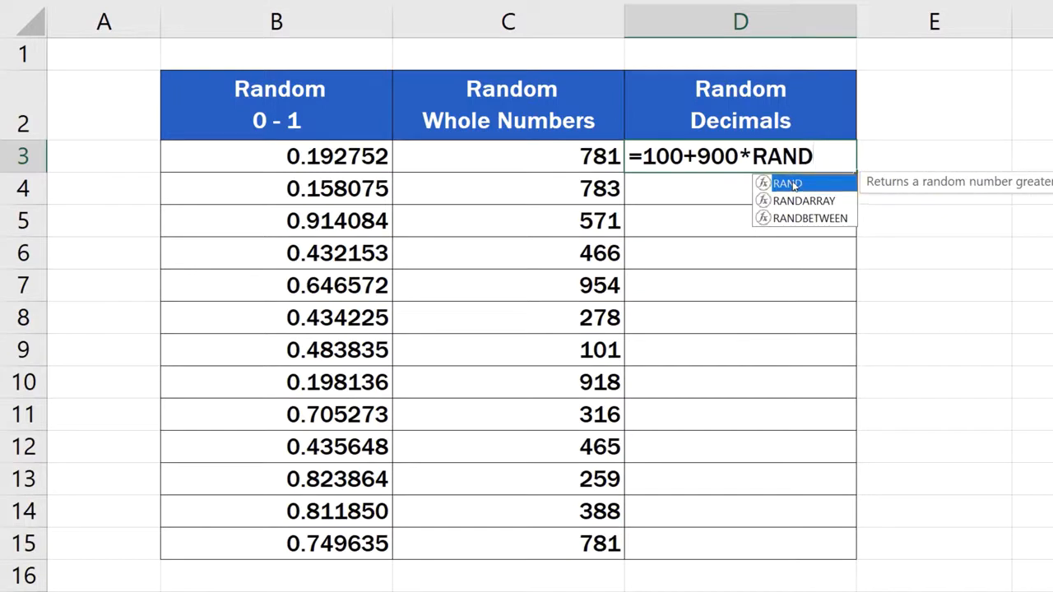
double_click(790, 183)
type(")")
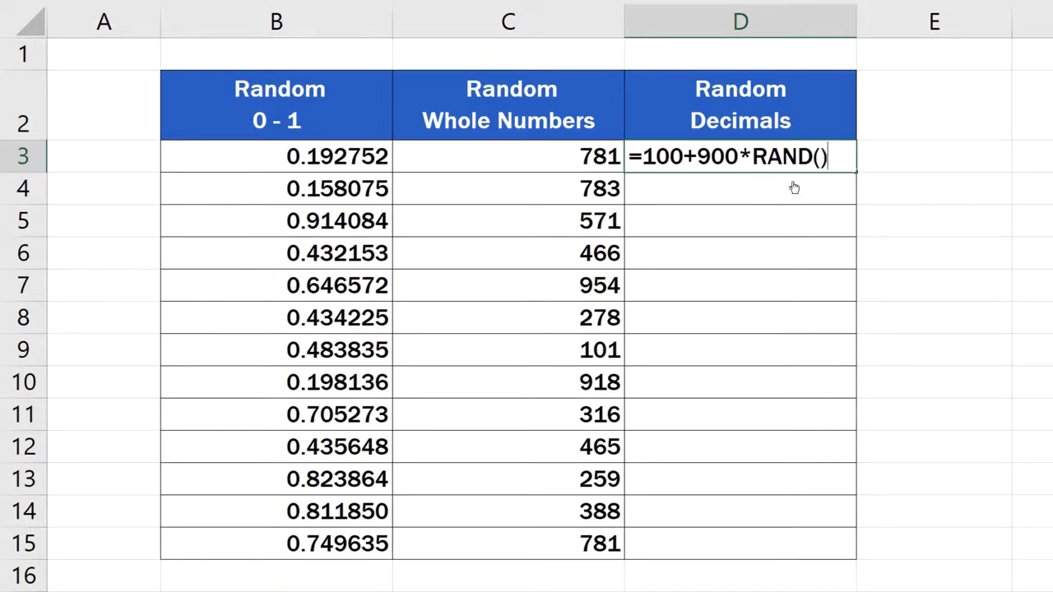
key("Return")
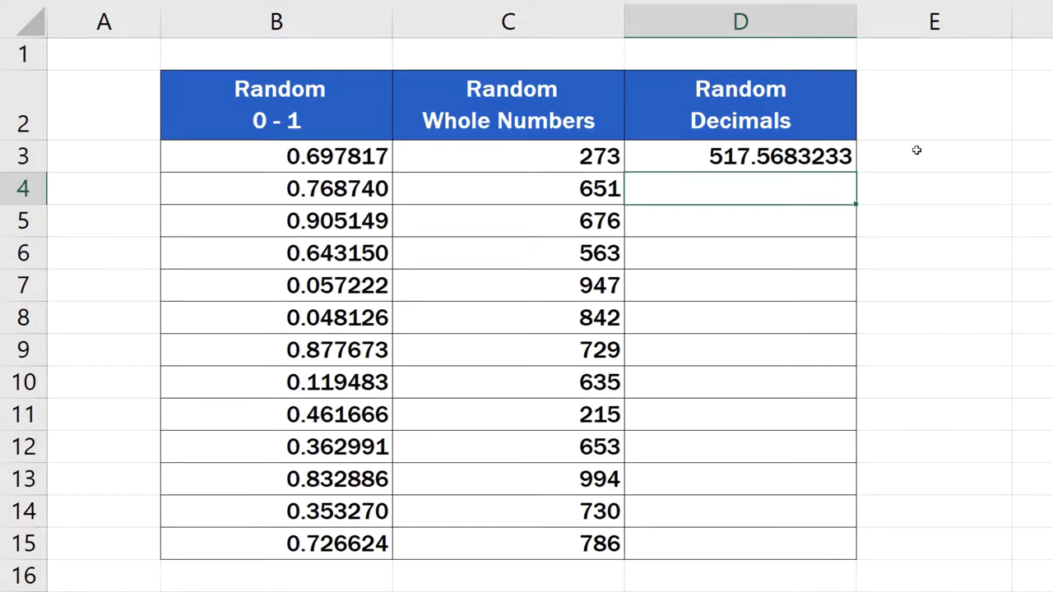
- Fill the random decimal formula from D3 down through D15 and select cell D17 below the table
left_click(818, 157)
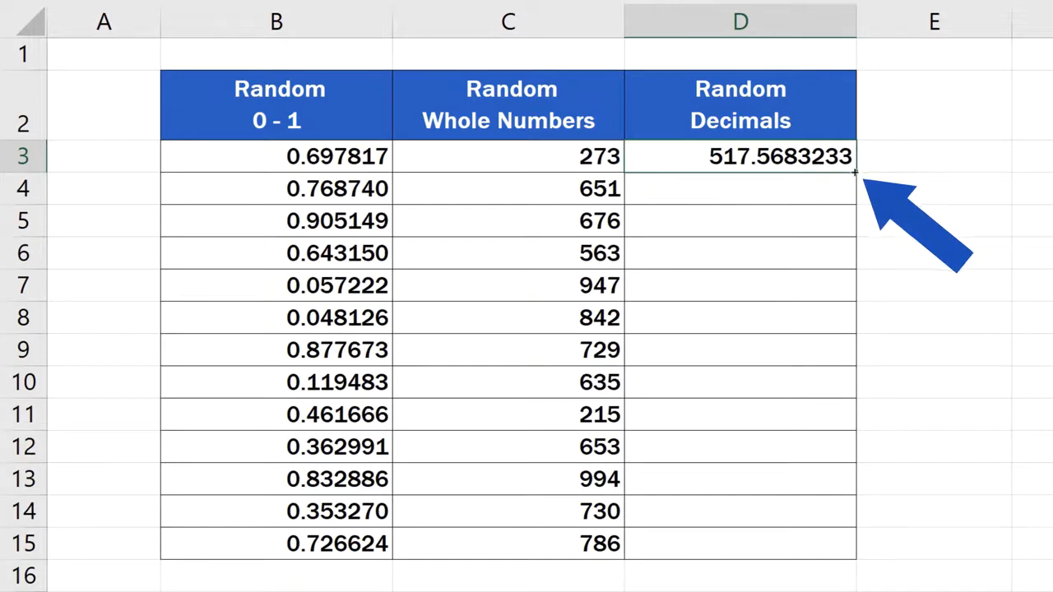
left_click_drag(855, 173, 858, 556)
left_click(802, 590)
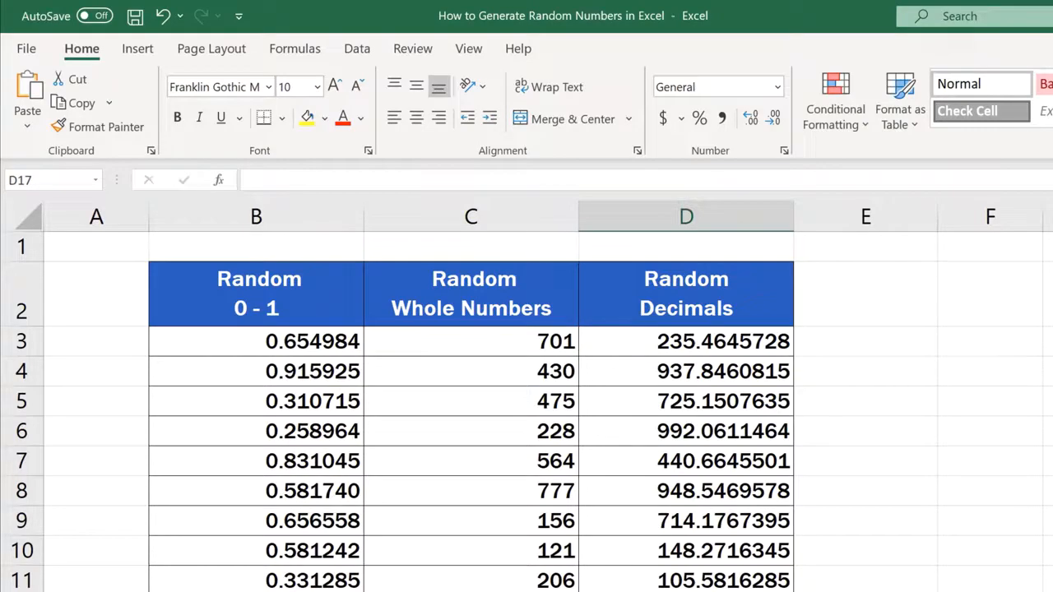
- Recalculate the workbook four times to generate fresh random numbers in all three columns
left_click(298, 50)
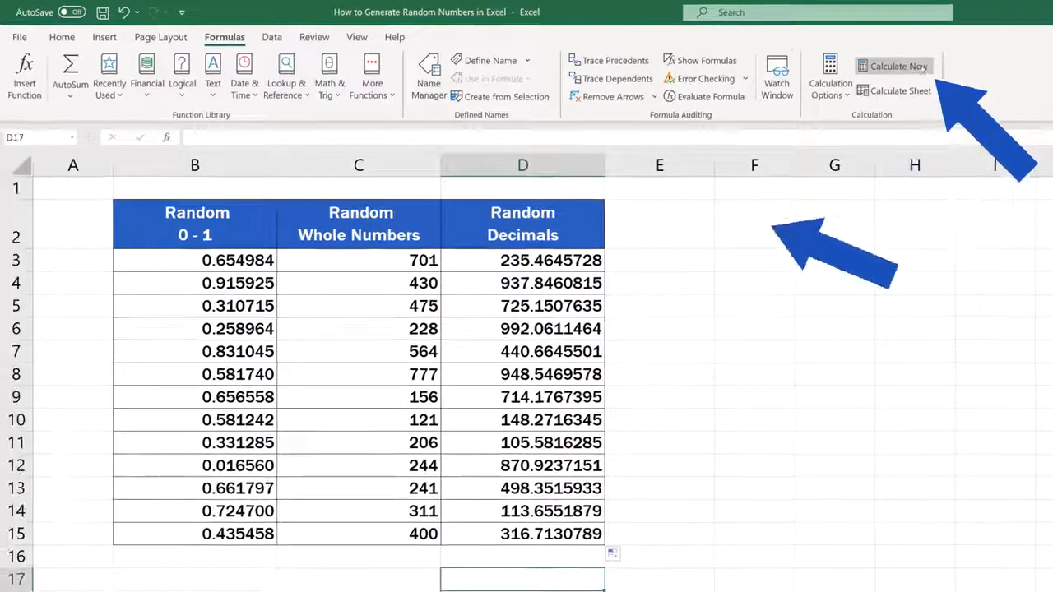
left_click(923, 67)
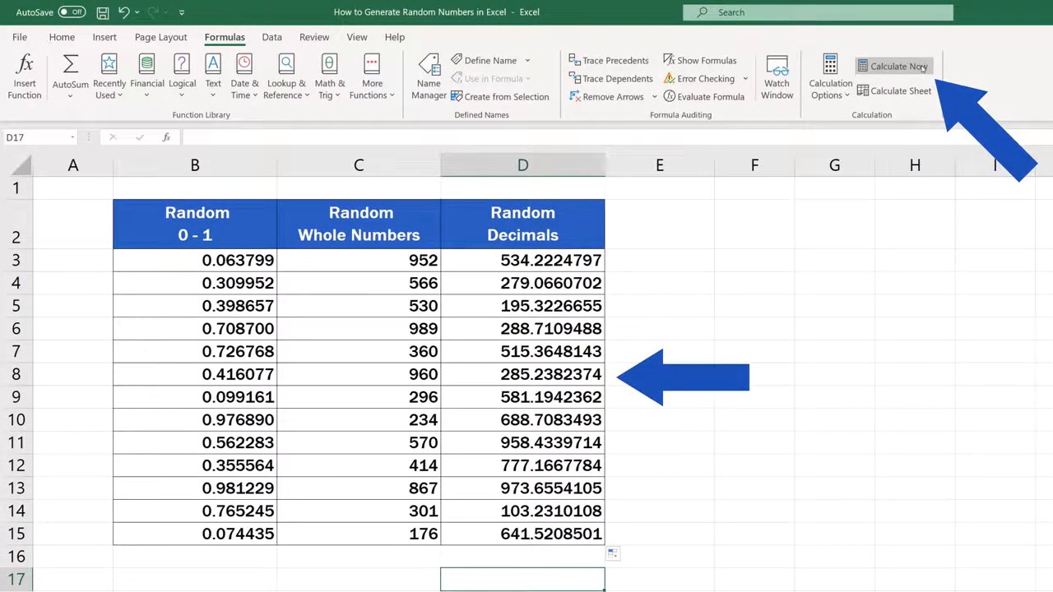
left_click(922, 67)
left_click(922, 67)
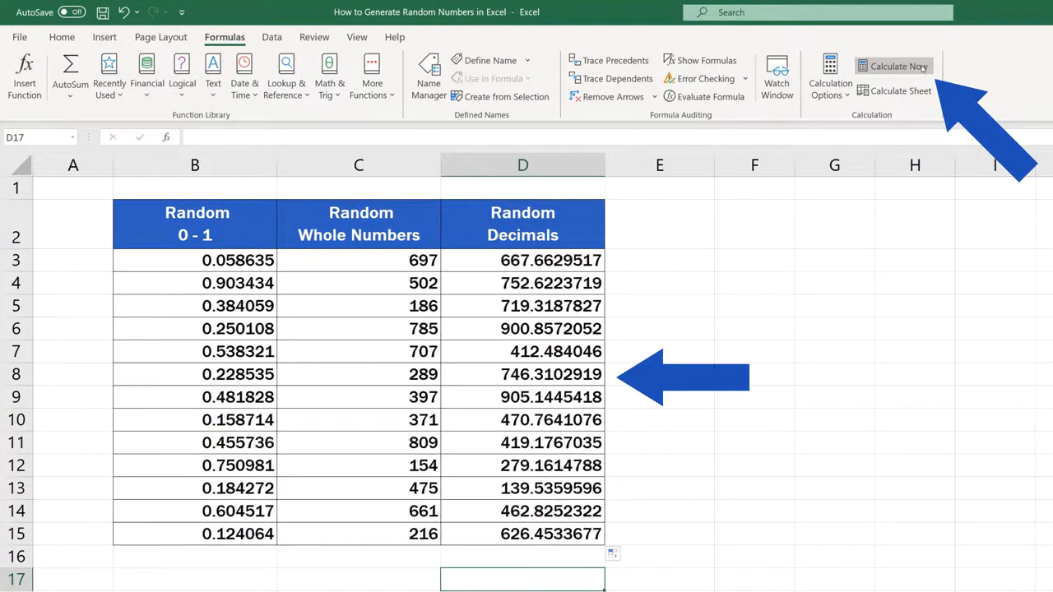
left_click(922, 67)
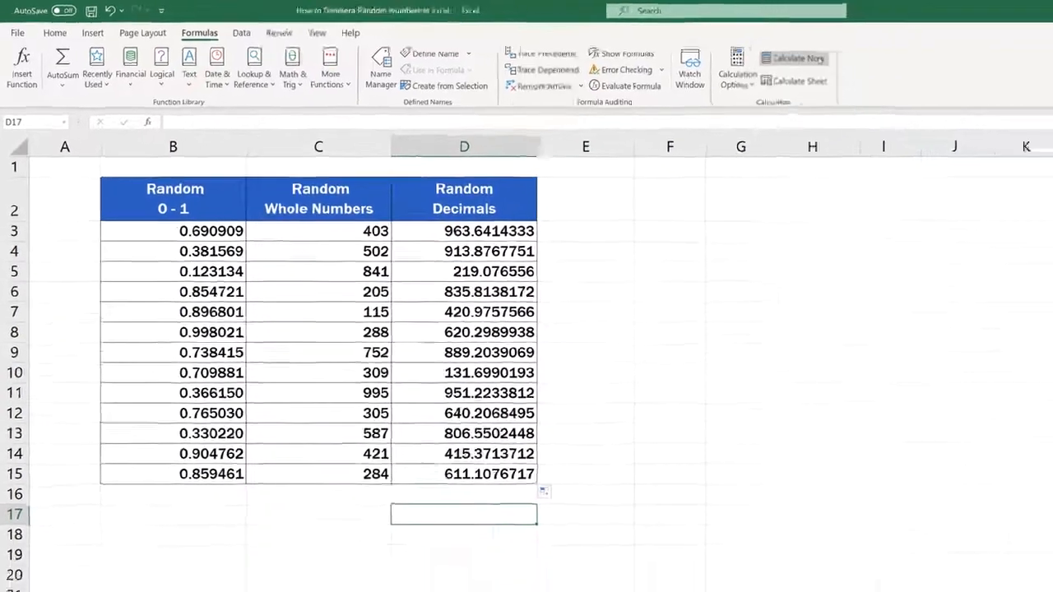